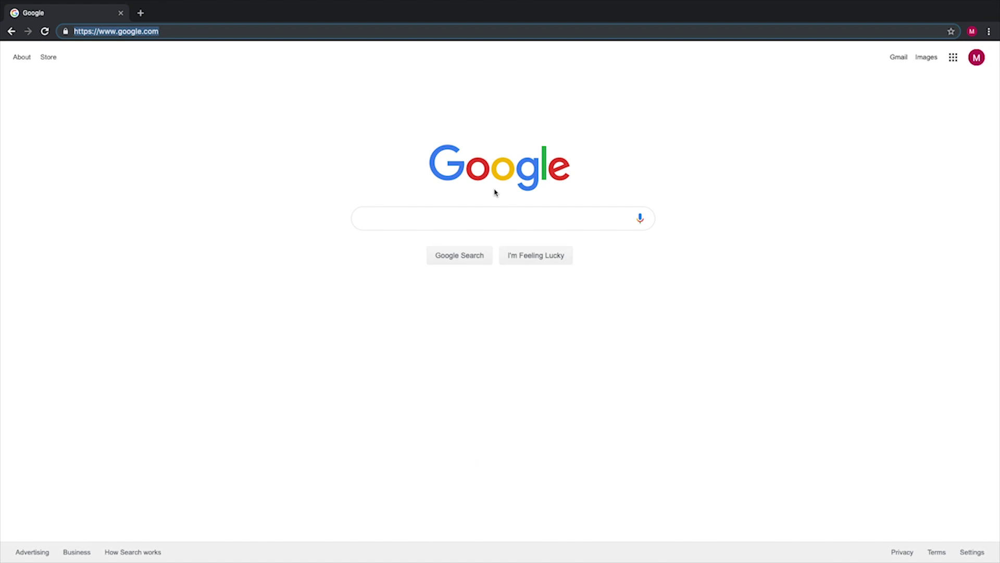
type("bgsu.ed")
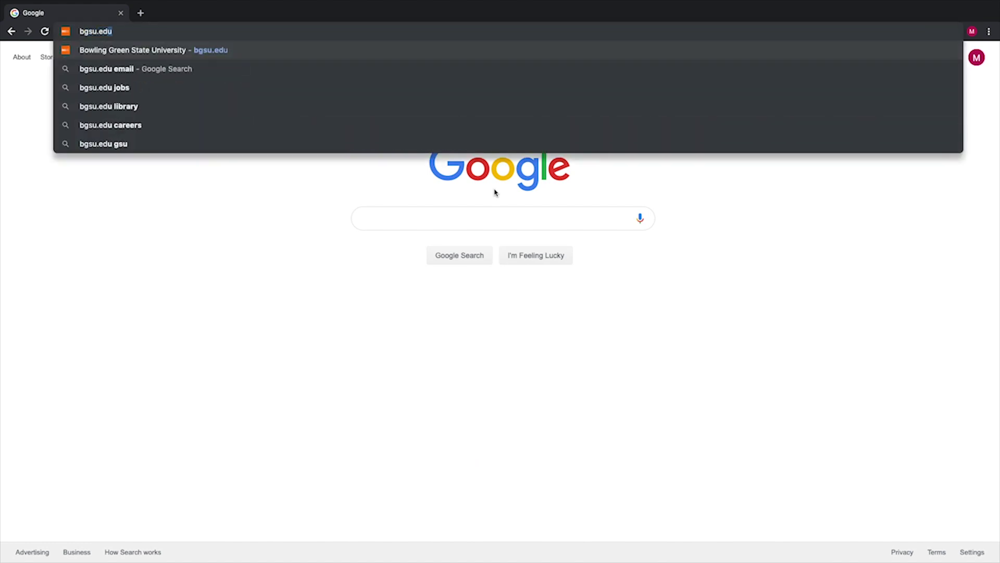
type("u")
Step: Go to bgsu.edu, choose Email in the top bar, and sign in to the BGSU mailbox
key("Return")
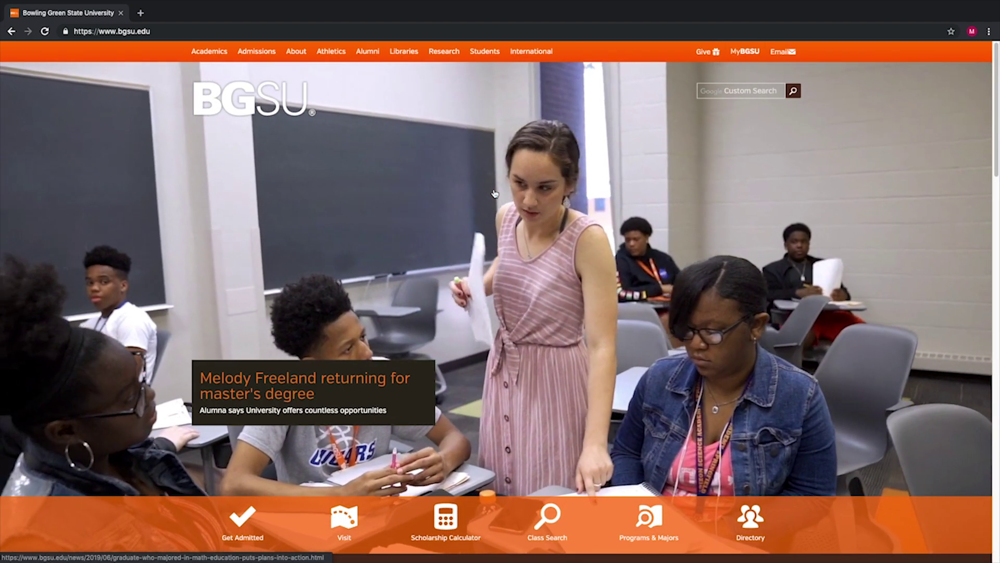
left_click(782, 51)
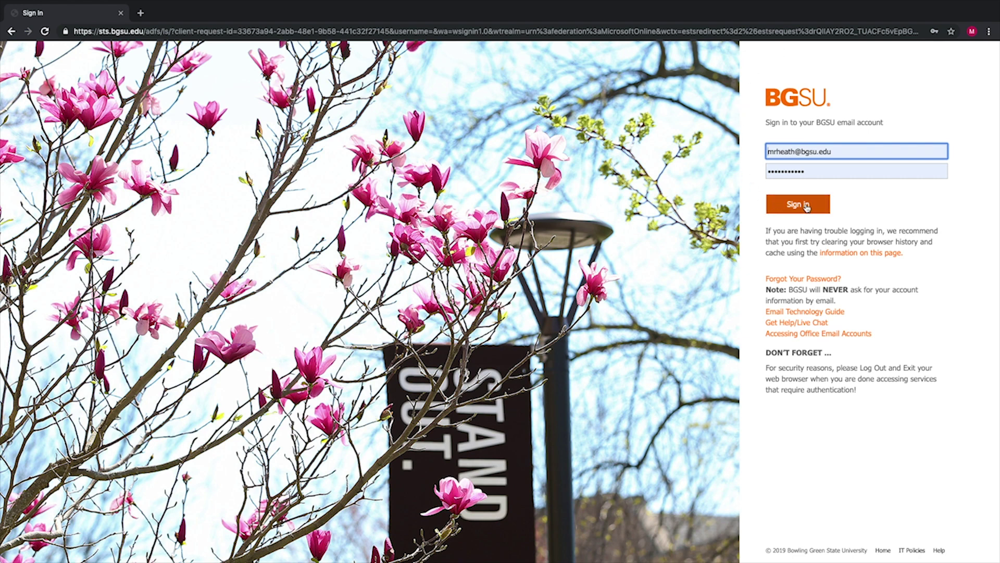
left_click(805, 206)
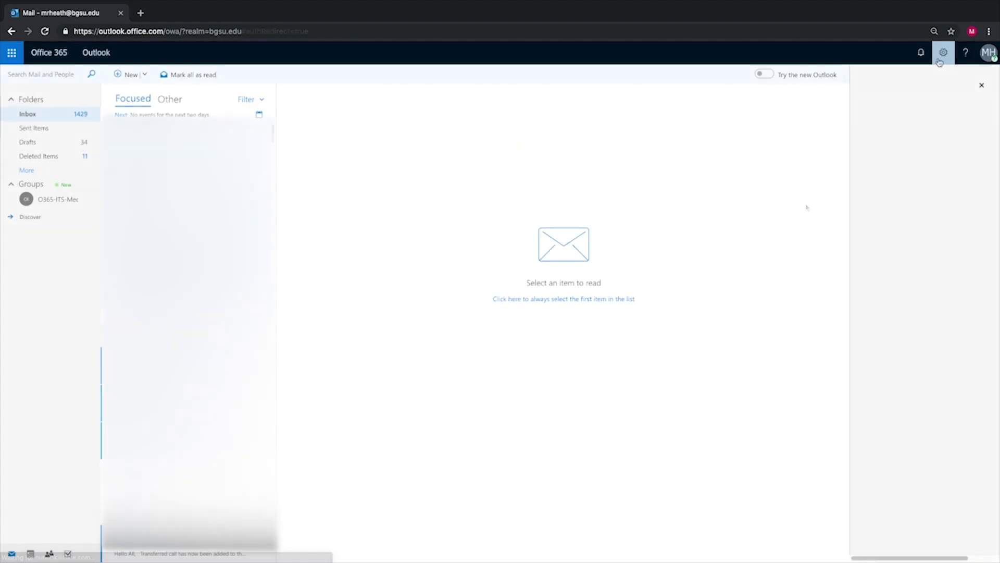
Step: From Outlook's settings pane, open the Office 365 account page and start the install download
left_click(941, 53)
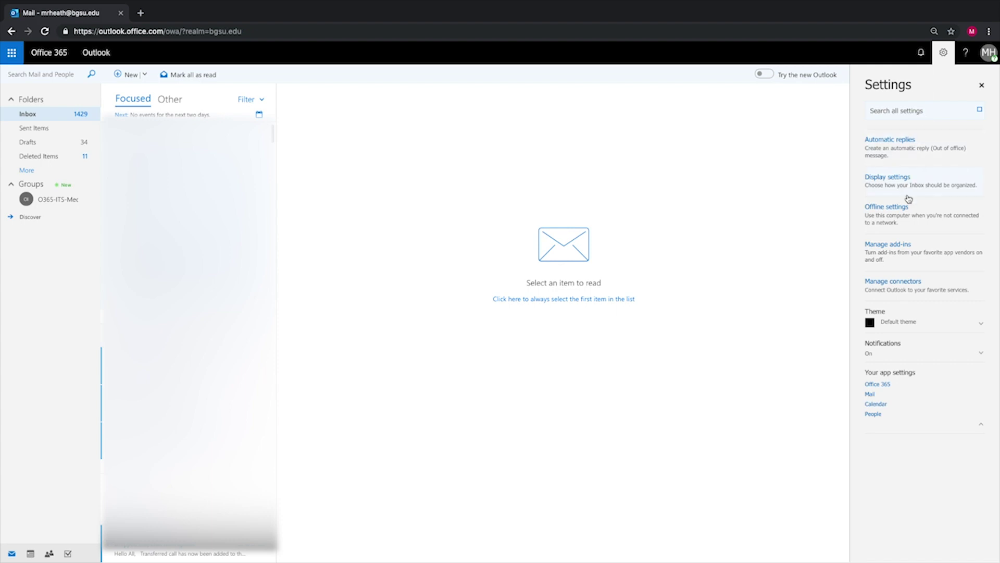
left_click(878, 388)
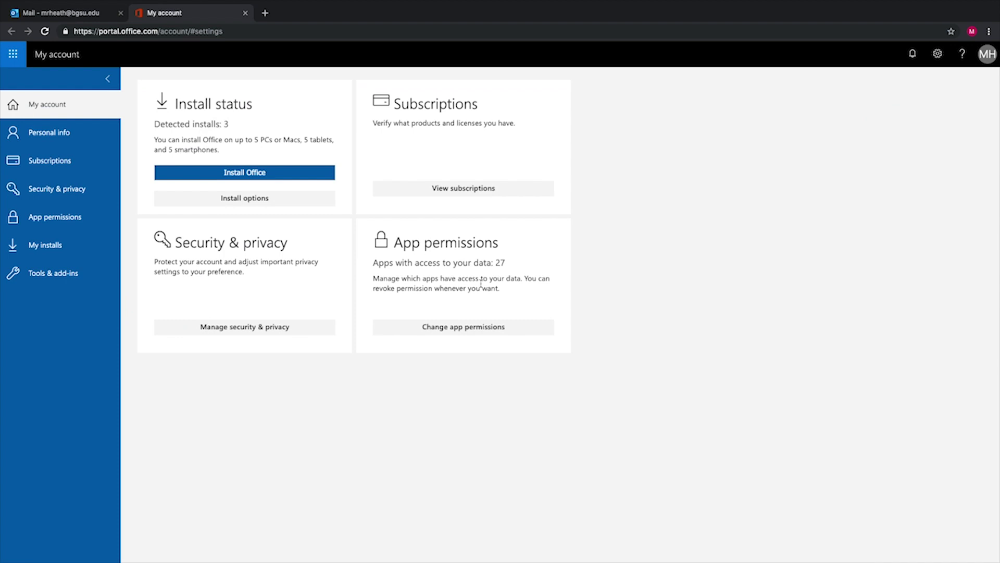
left_click(286, 173)
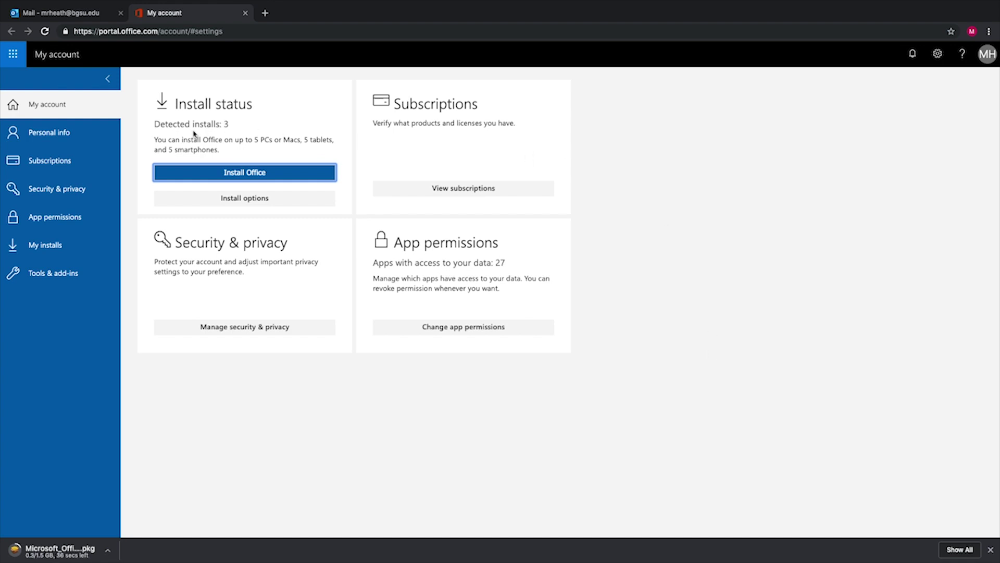
Step: Open My installs and expand the list showing three devices with Office installed
left_click(48, 247)
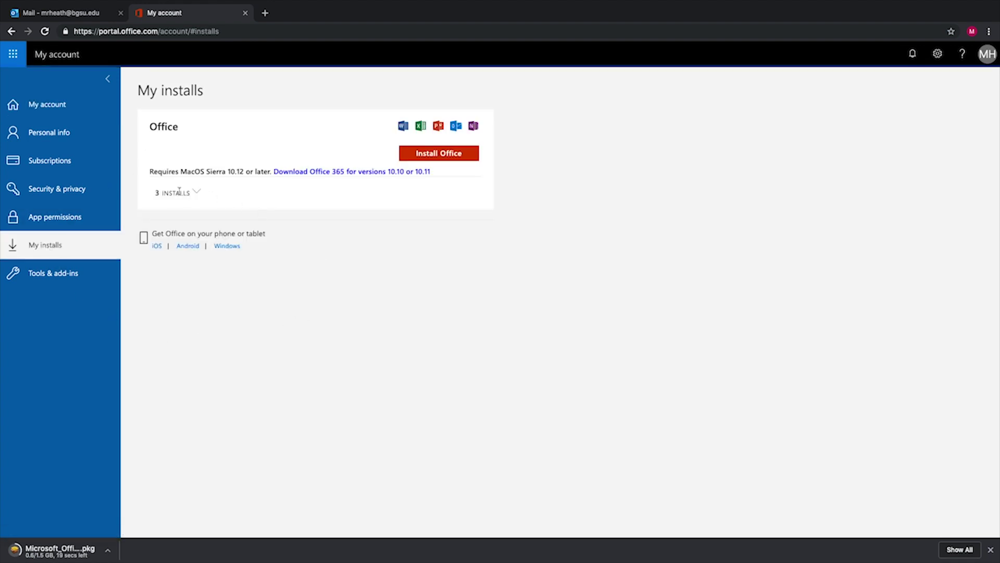
left_click(197, 192)
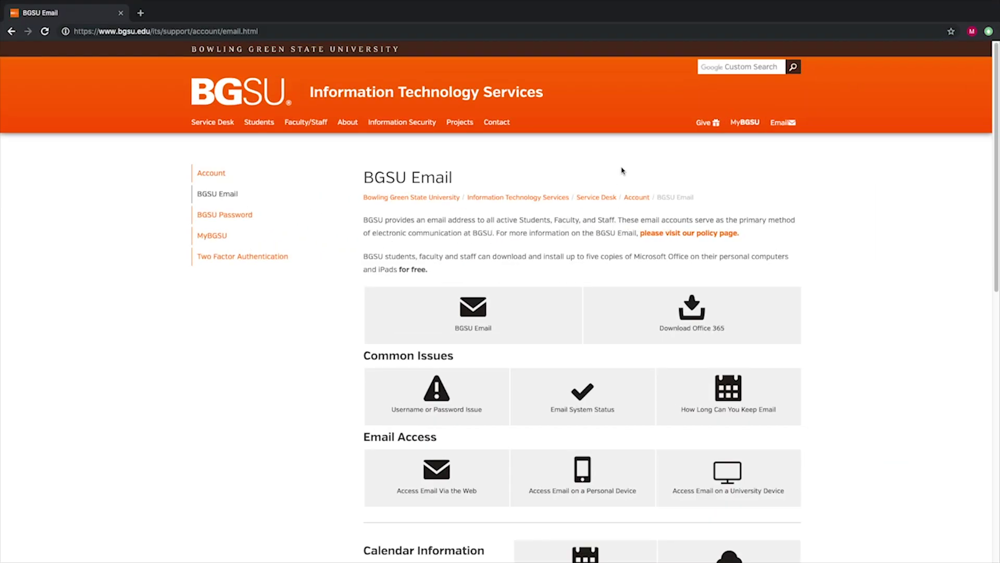
scroll(623, 171, "down", 3)
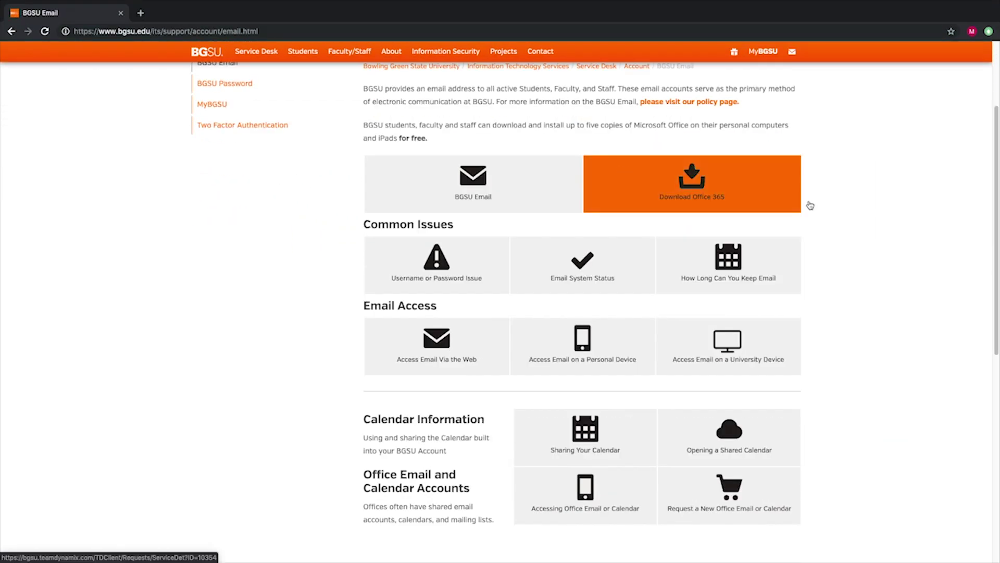